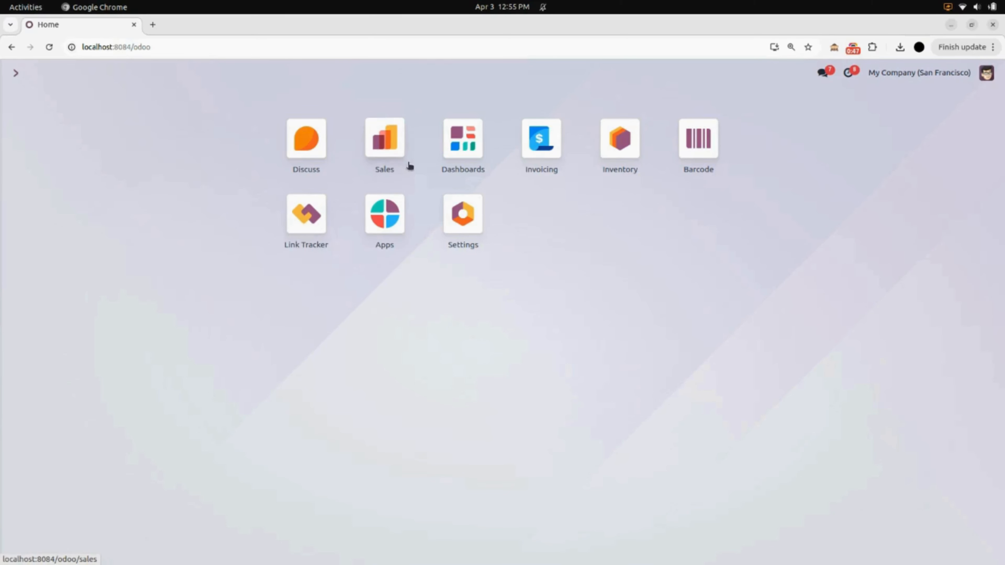
Step: Check that the Dachser Connector is enabled under Shipping in the Sales settings, and save the settings
click(384, 132)
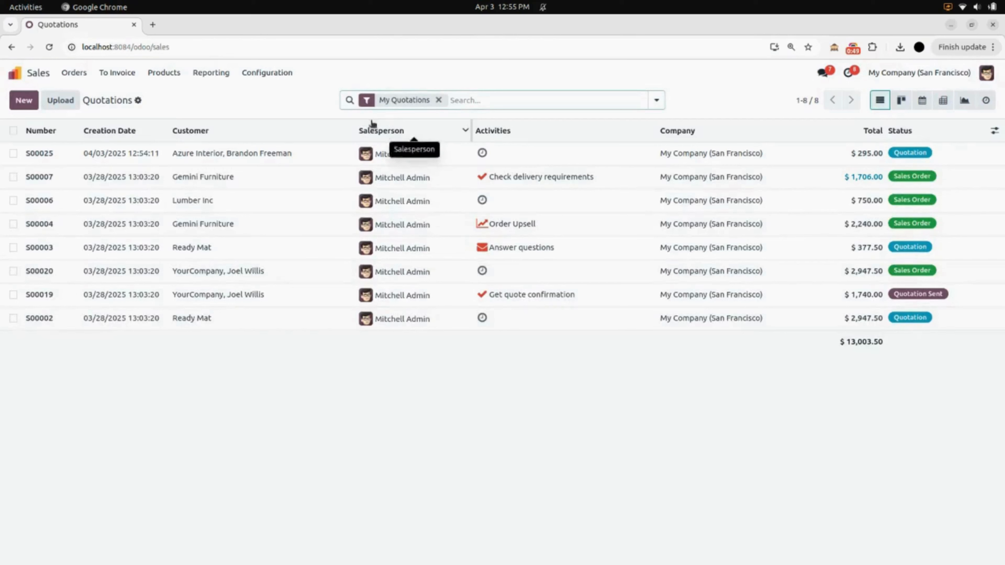
click(293, 77)
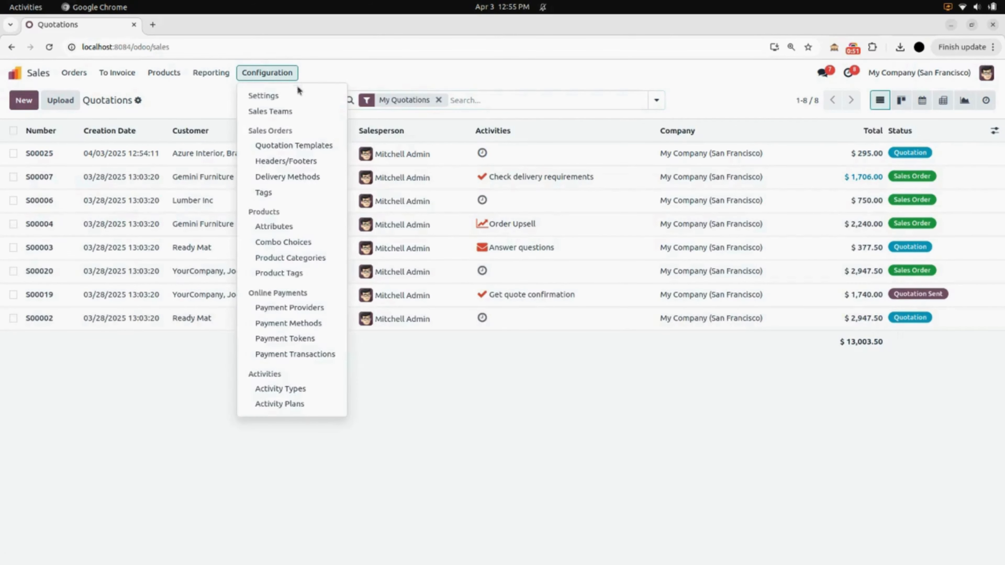
click(269, 99)
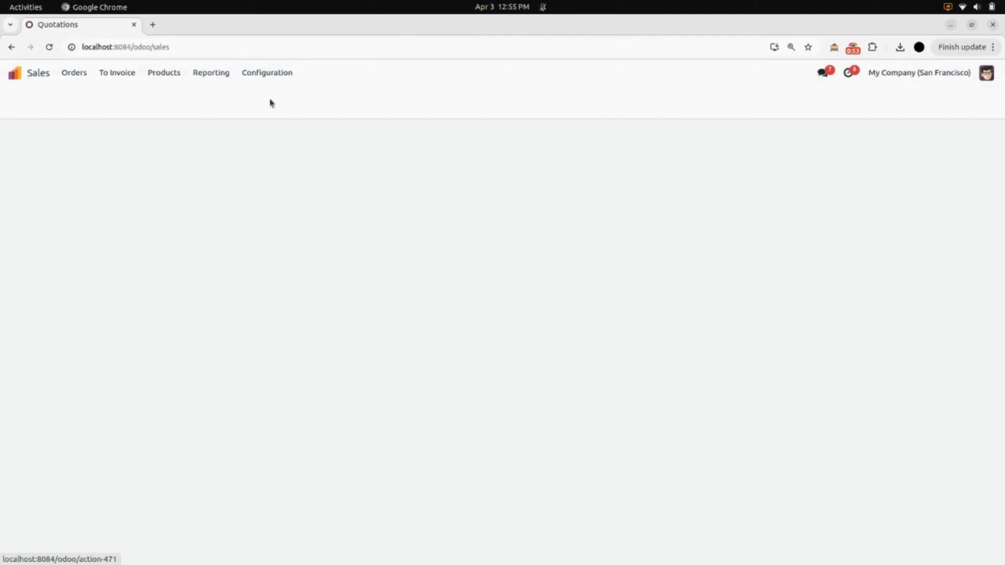
scroll(268, 189, down, 2)
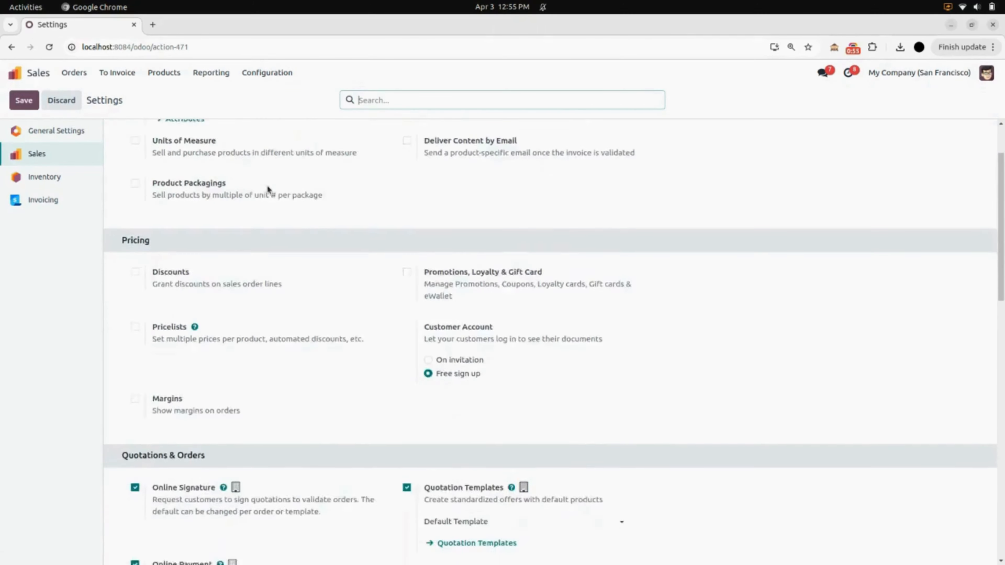
scroll(267, 189, down, 10)
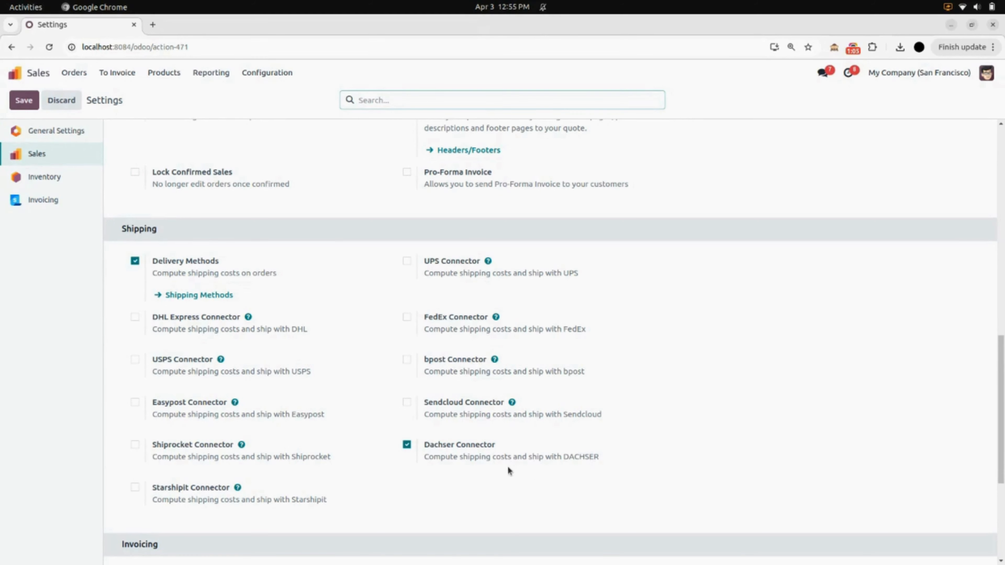
click(26, 99)
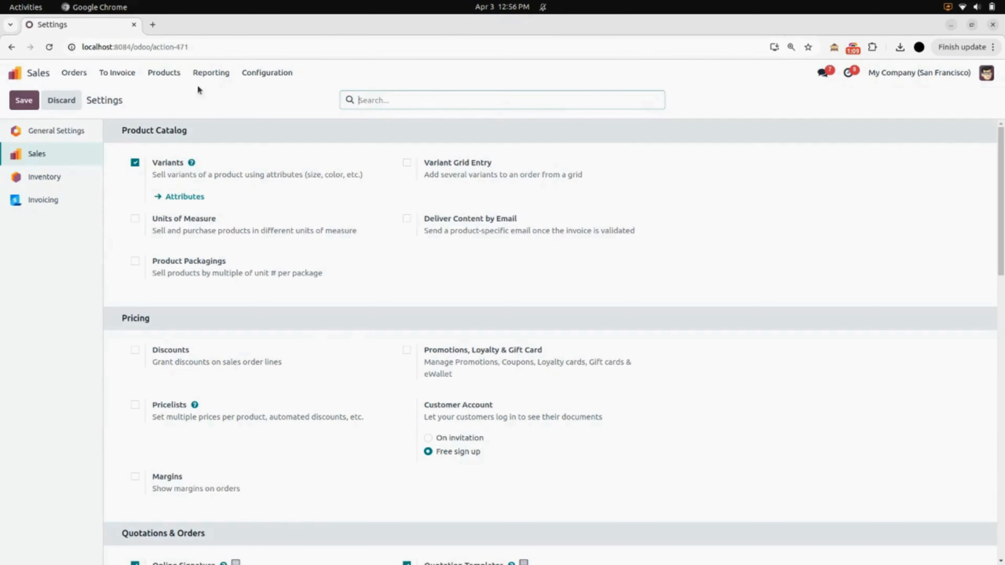
Step: Open the Dachser delivery method from the Sales delivery methods configuration
click(254, 79)
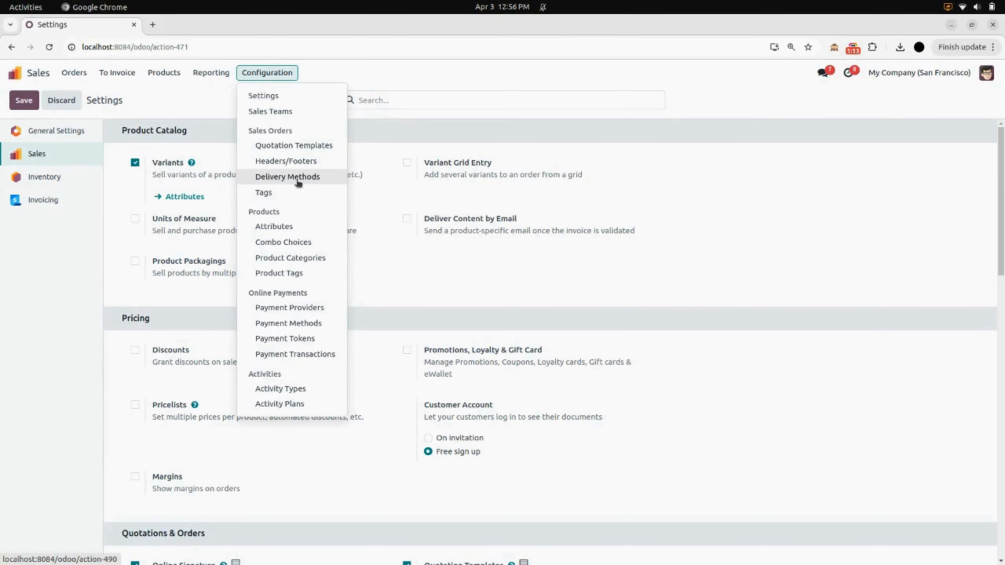
click(288, 177)
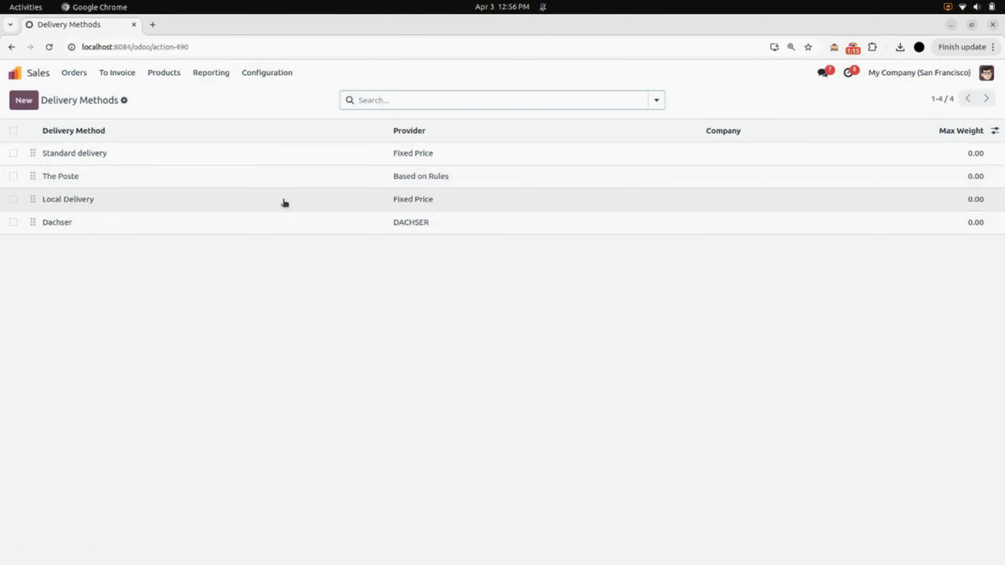
click(111, 222)
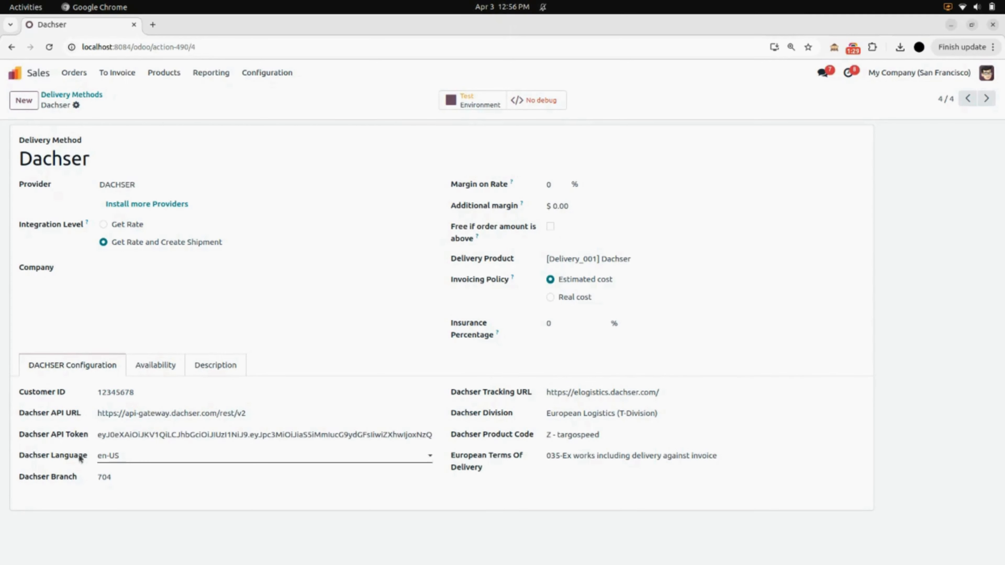
Step: Examine the available Dachser language, division, product code and European terms of delivery options, leaving the configured selections in place
click(134, 459)
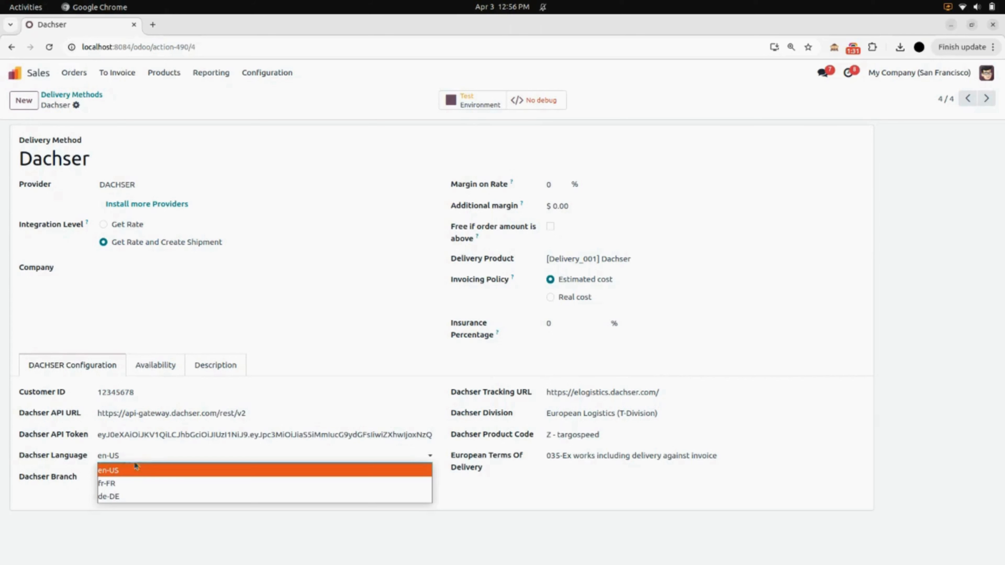
click(84, 500)
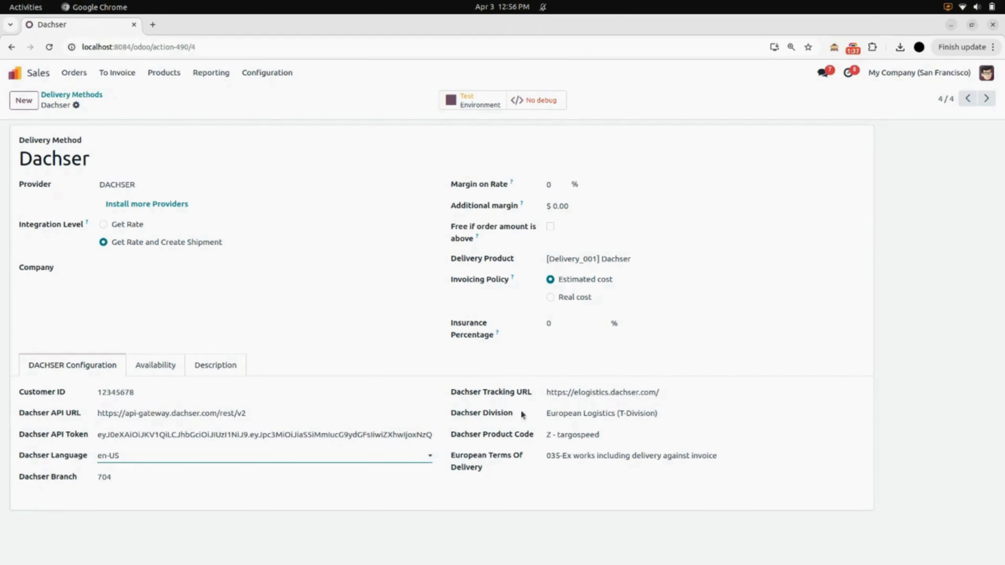
click(559, 417)
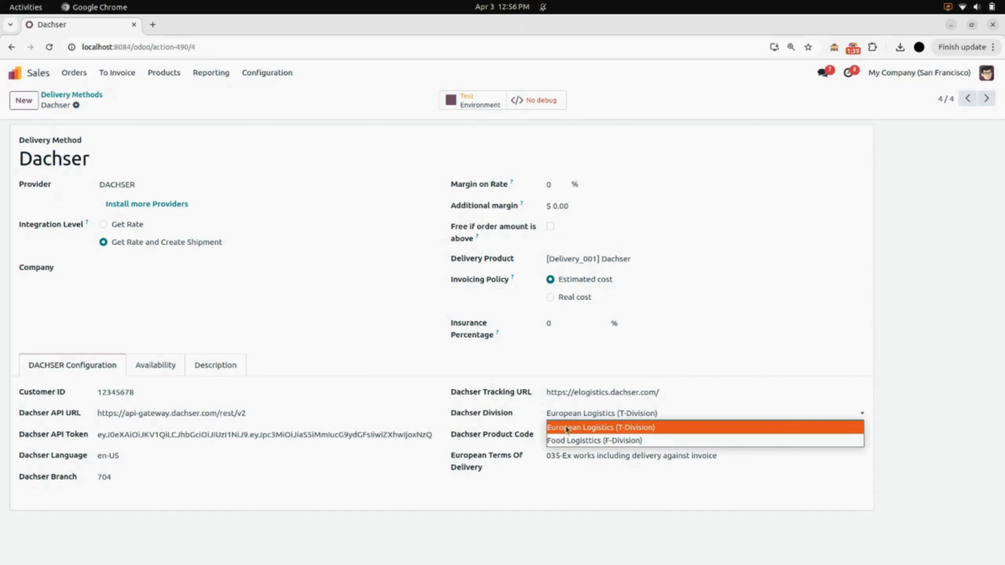
click(574, 506)
click(545, 435)
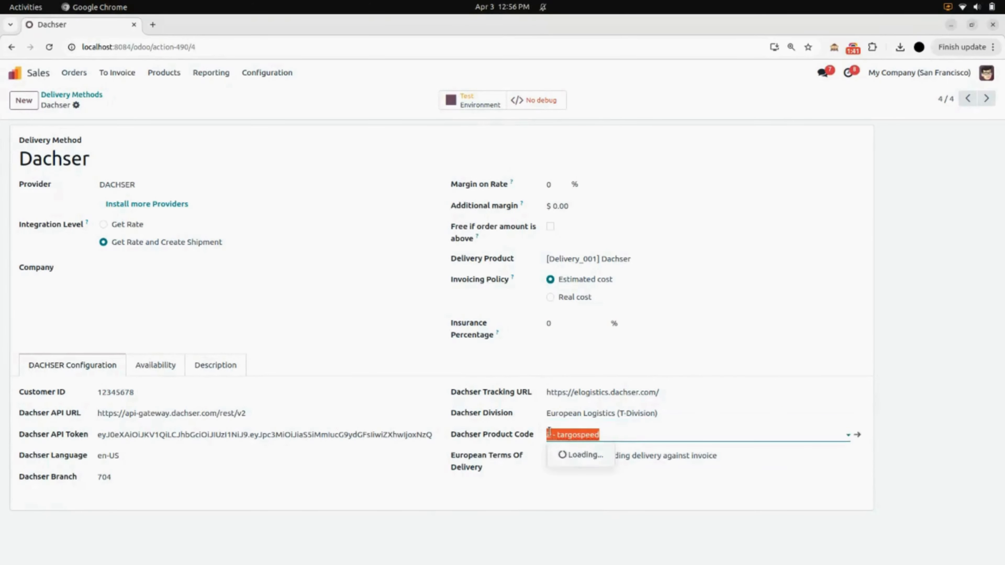
click(561, 497)
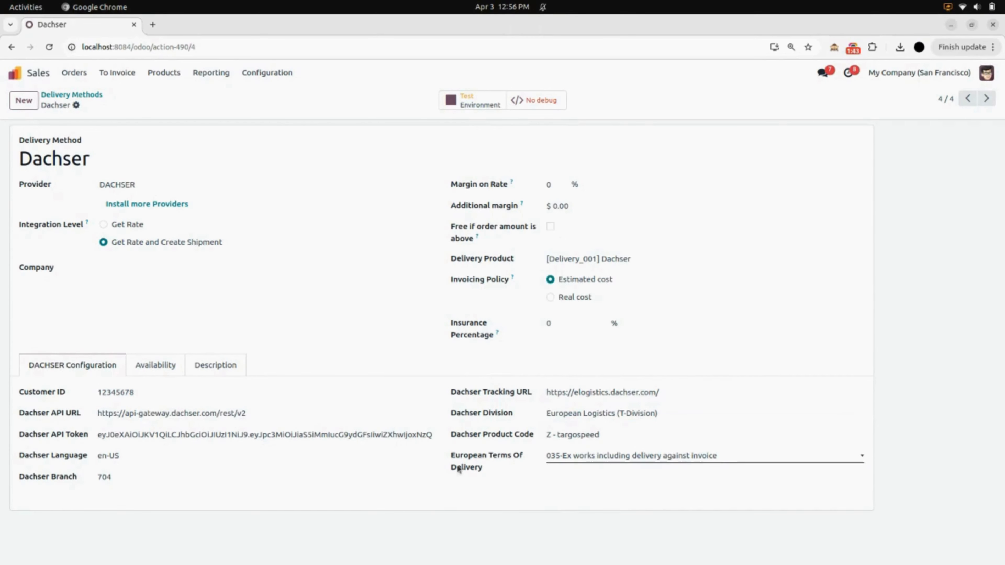
click(568, 460)
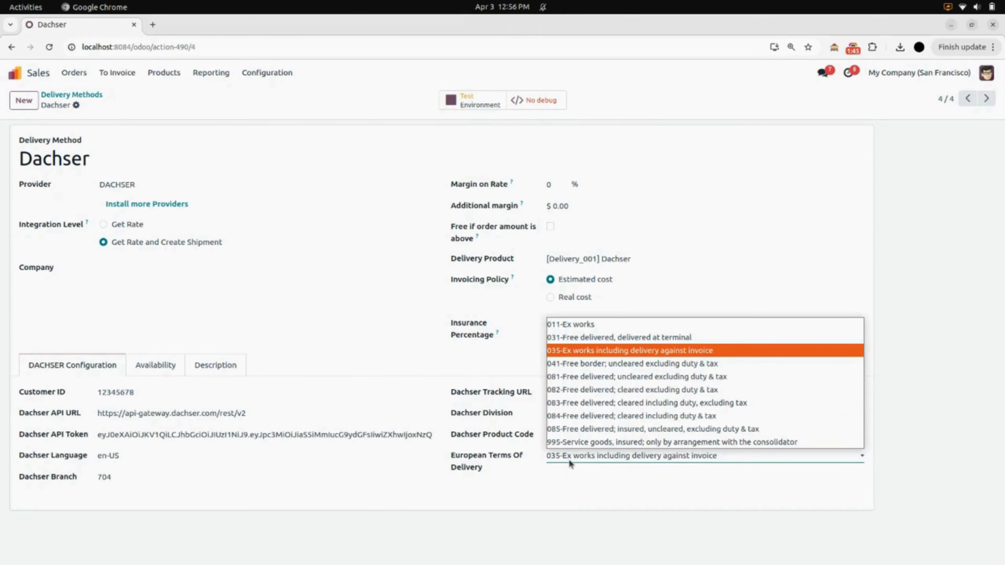
click(570, 482)
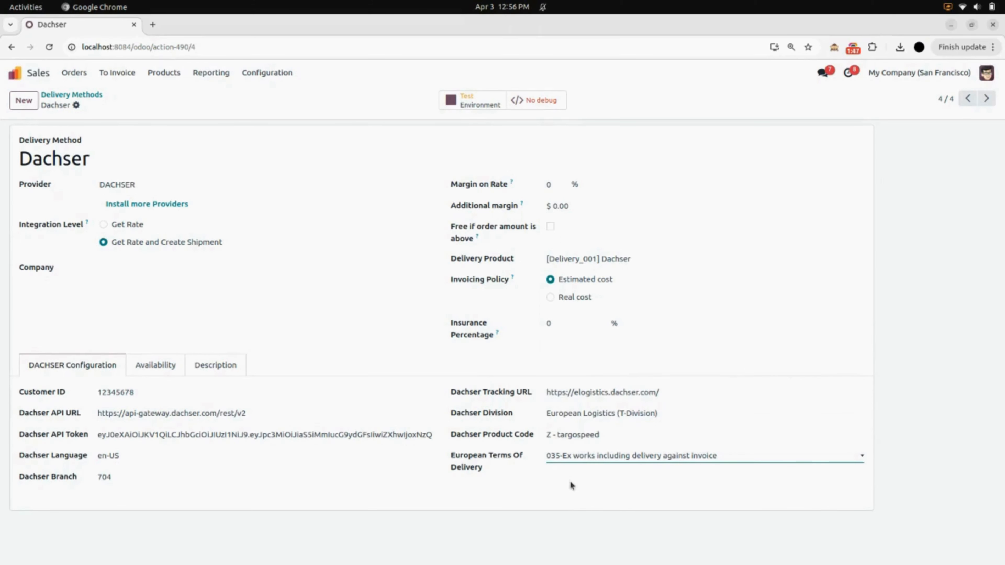
Step: Create a new sales quotation for the customer Deco Addict
click(69, 75)
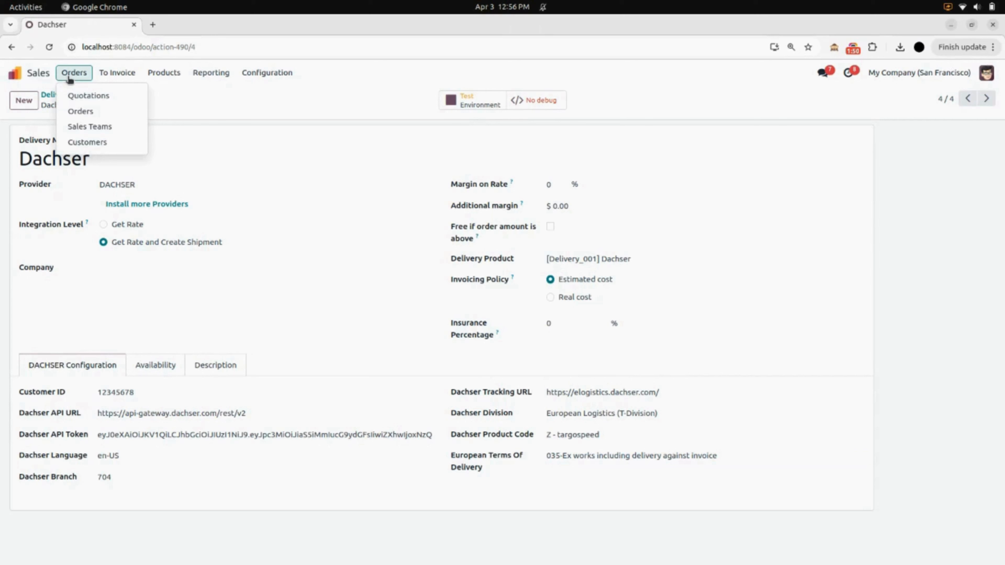
click(100, 99)
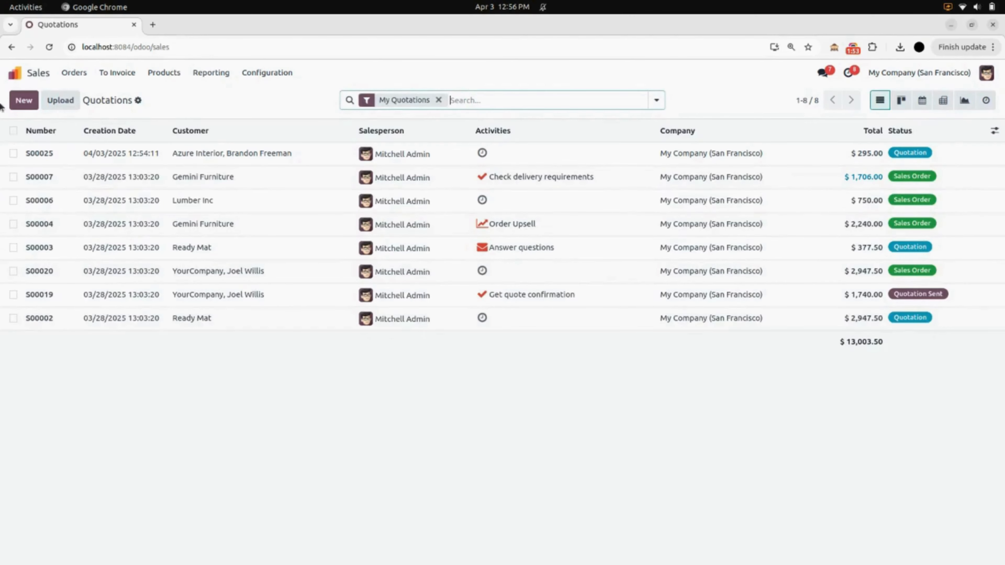
click(32, 95)
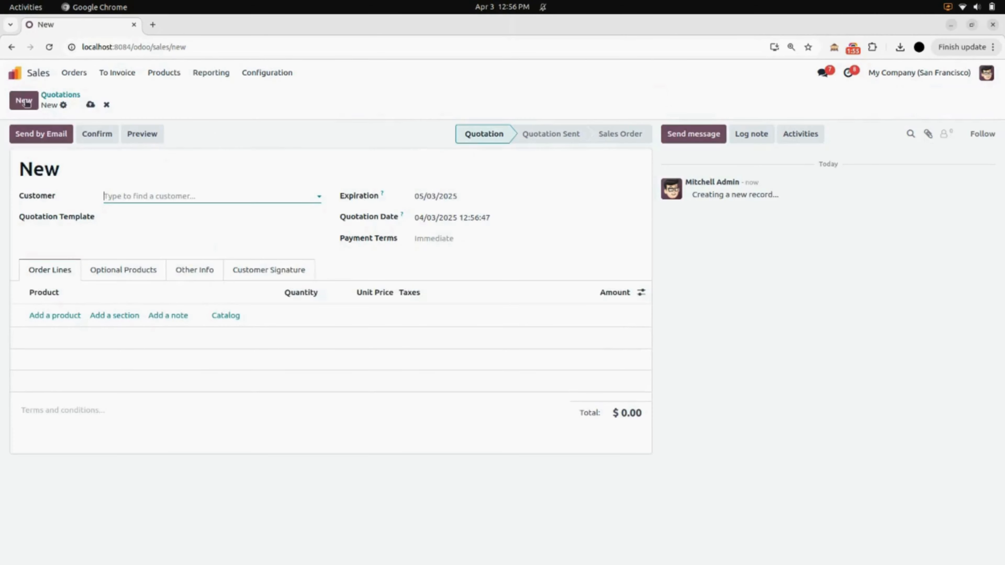
click(129, 194)
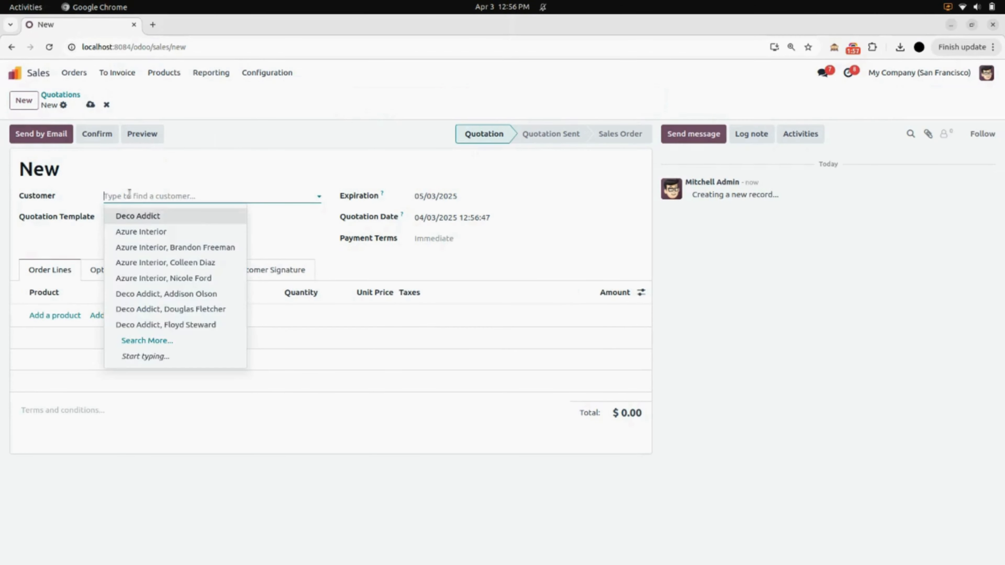
click(145, 216)
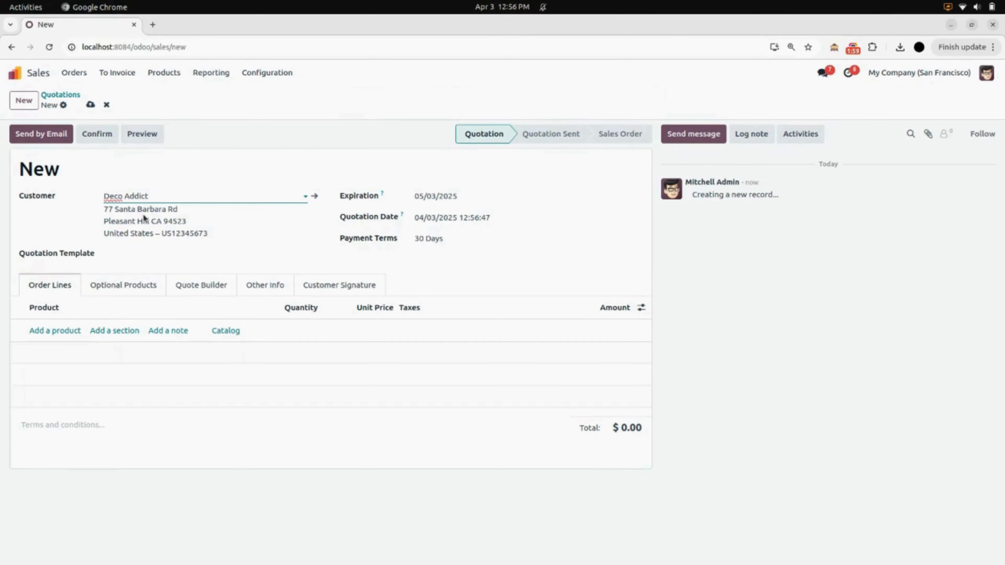
Step: Add the product Chair floor protection to the order lines and save the quotation
click(70, 330)
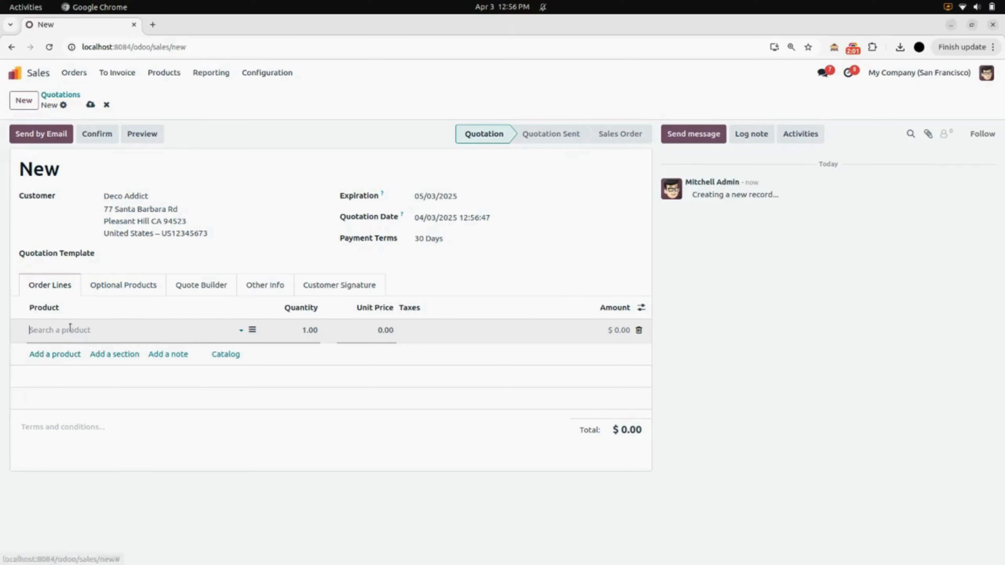
click(85, 412)
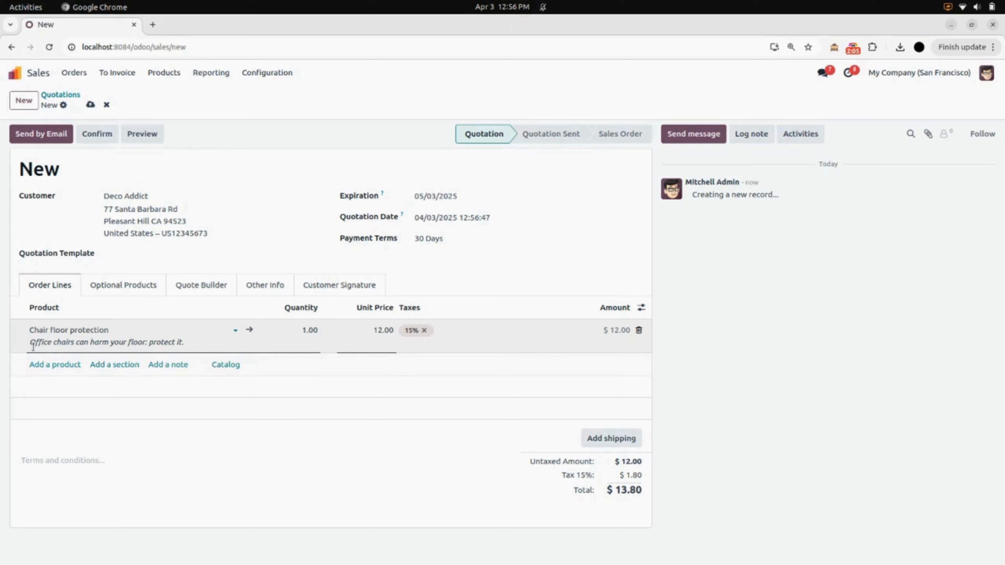
click(89, 105)
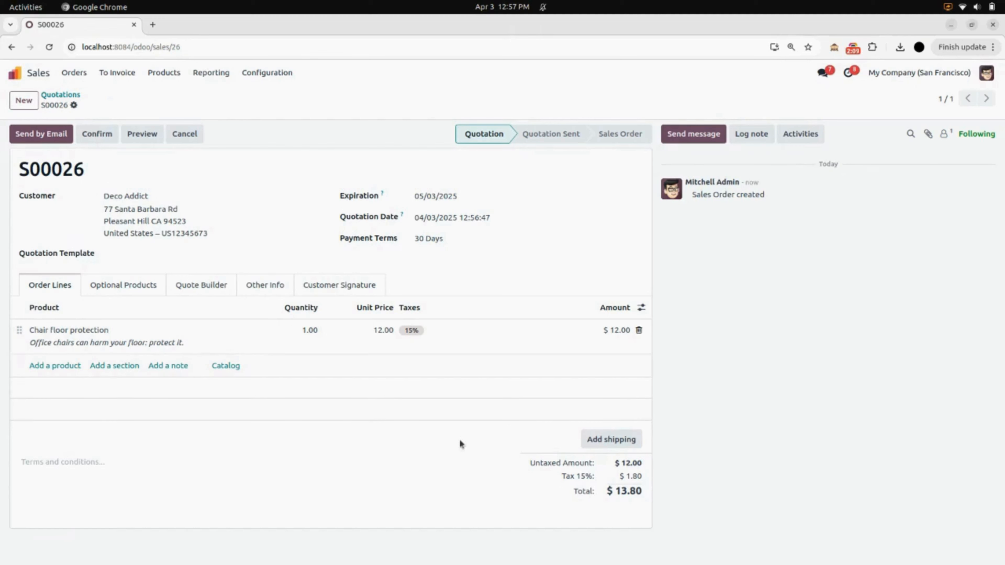
Step: Add Dachser shipping to the quotation using the carrier's fetched rate, and confirm the quotation as a sales order
click(613, 442)
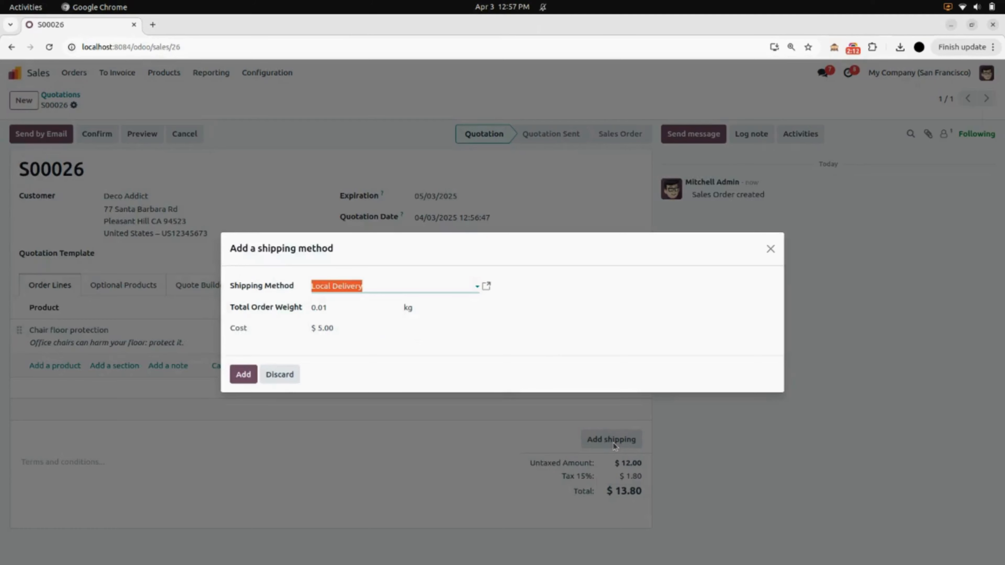
click(357, 284)
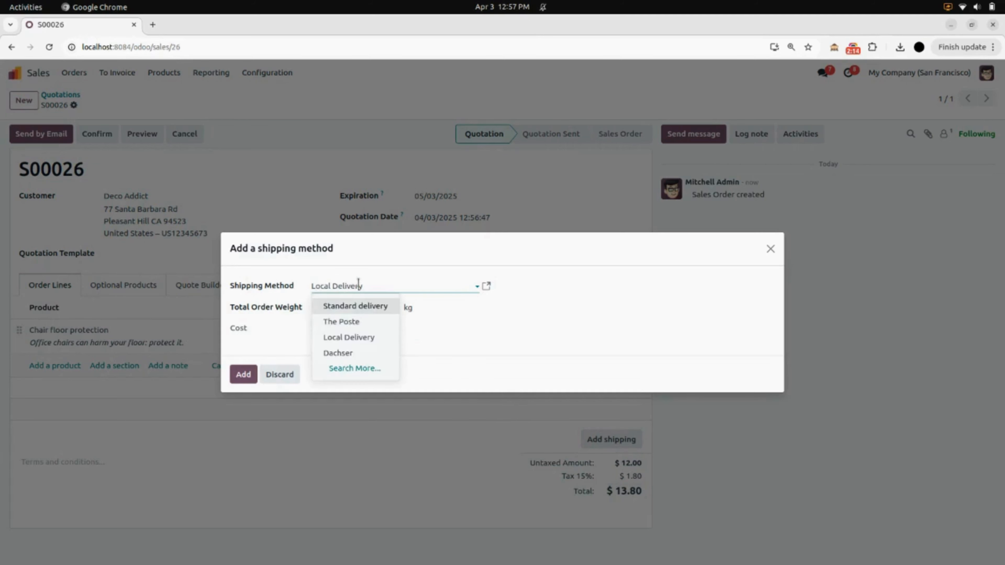
click(359, 352)
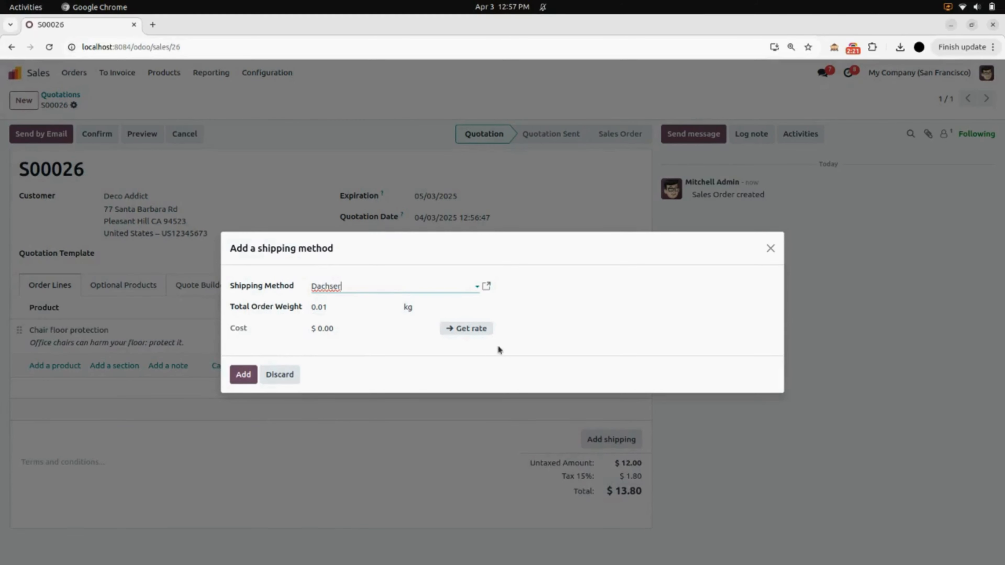
click(467, 329)
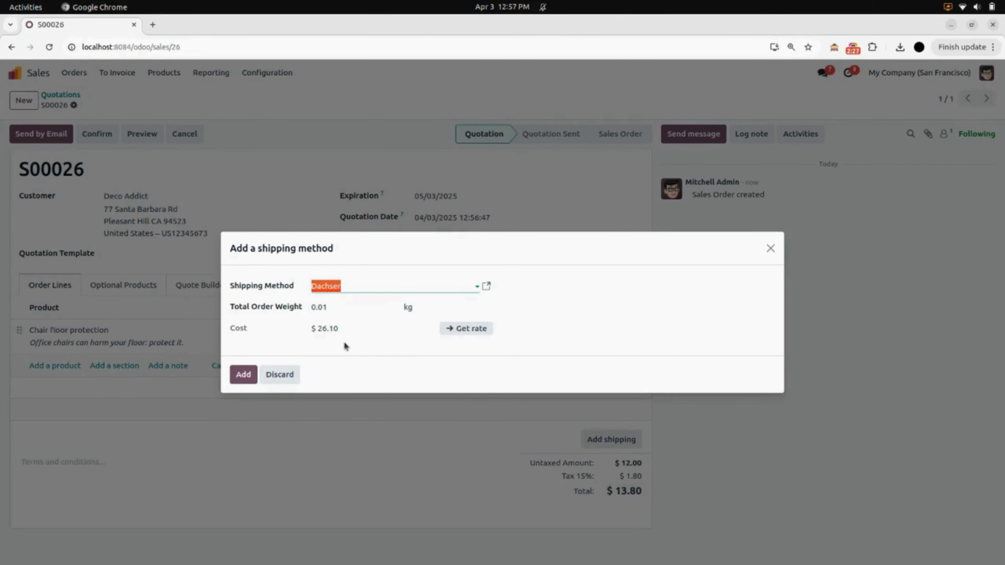
click(245, 373)
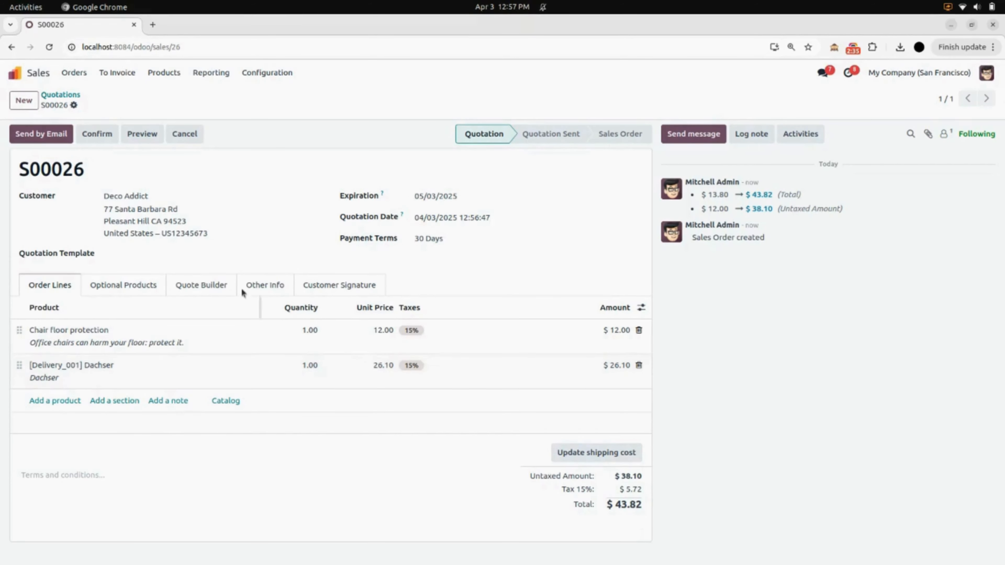
click(94, 141)
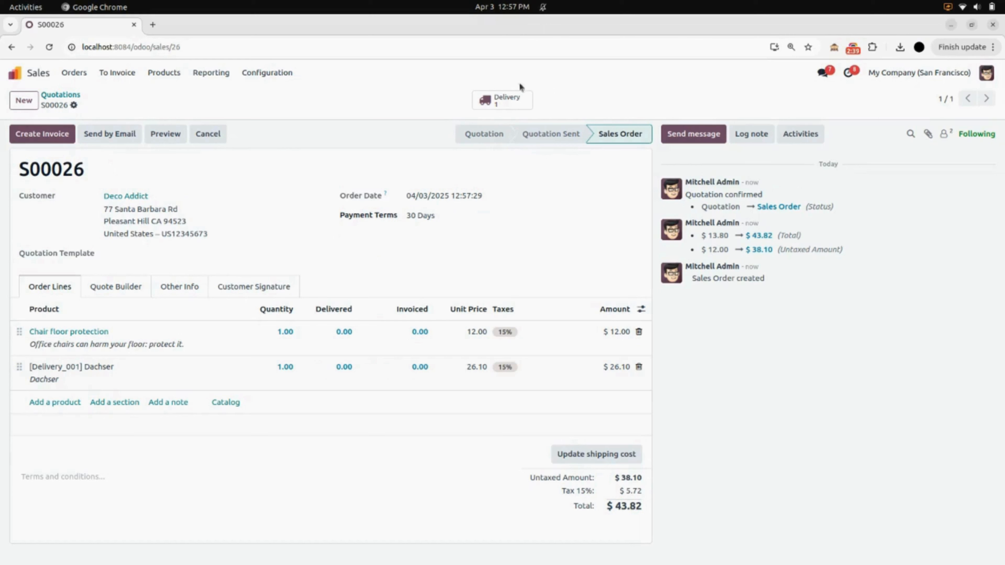
Step: Check the carrier information on the sales order's delivery, and validate the delivery with SMS confirmation disabled
click(521, 101)
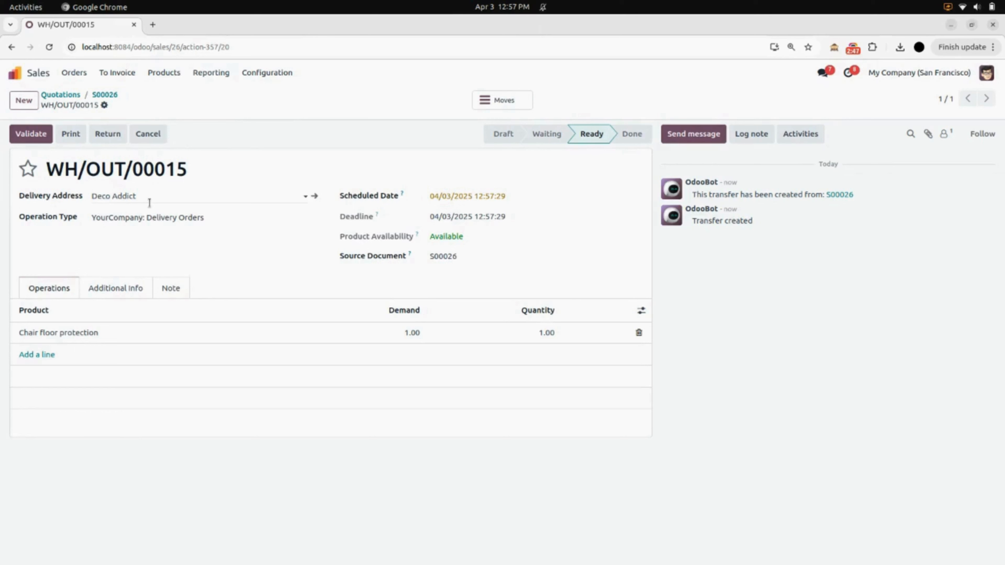
click(125, 287)
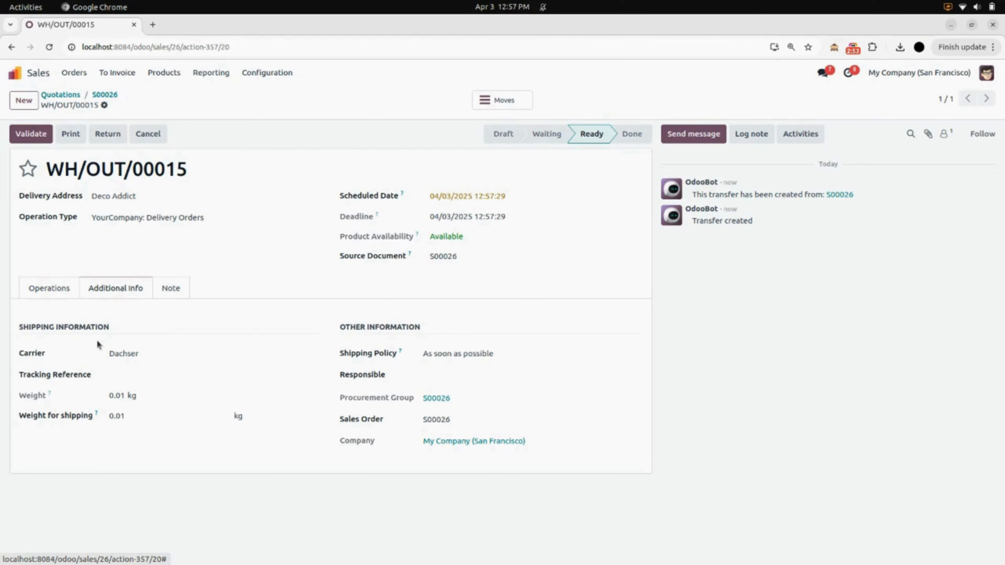
click(61, 295)
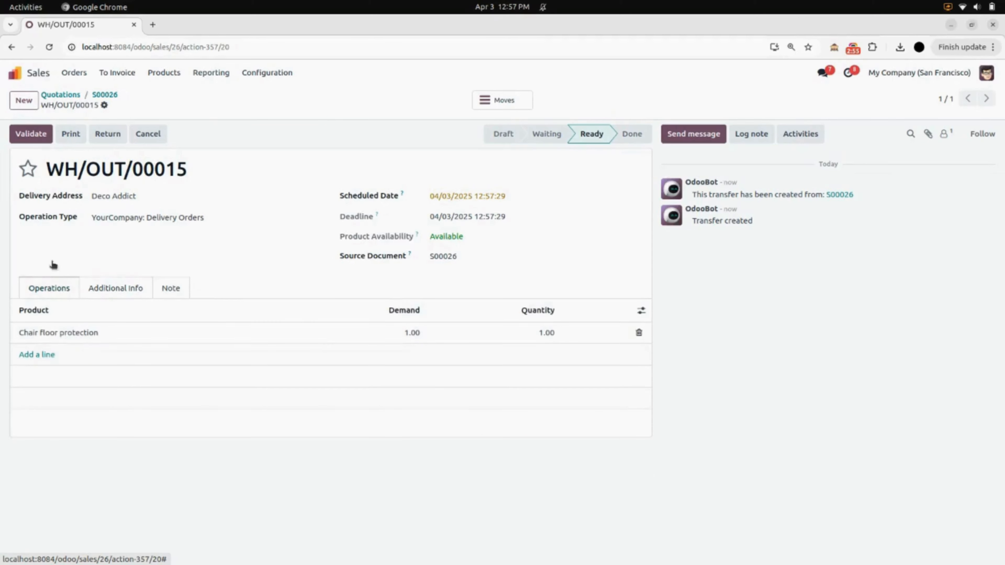
click(39, 136)
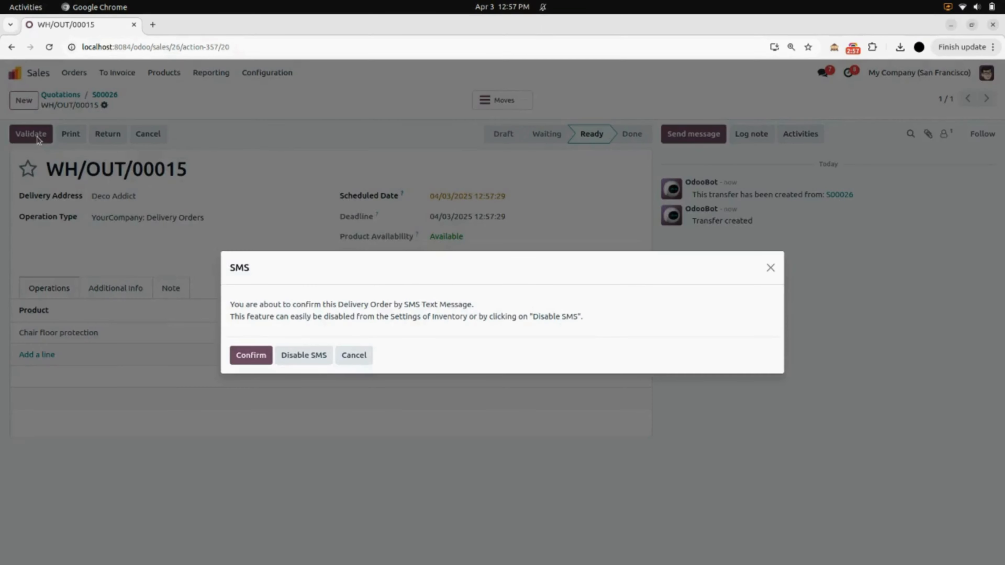
click(304, 354)
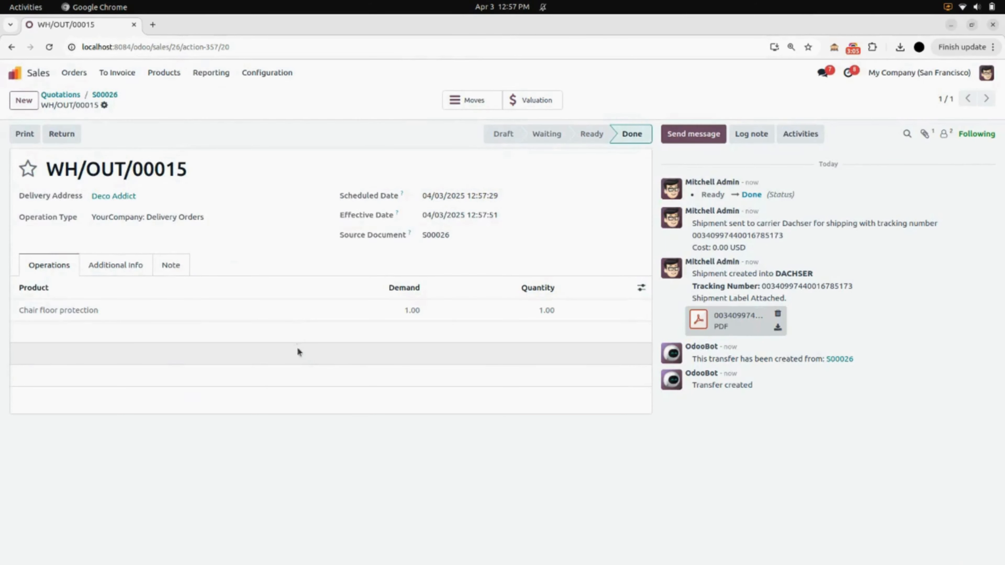
Step: Check the completed delivery's carrier and tracking information, and open the attached Dachser shipment label PDF
click(116, 269)
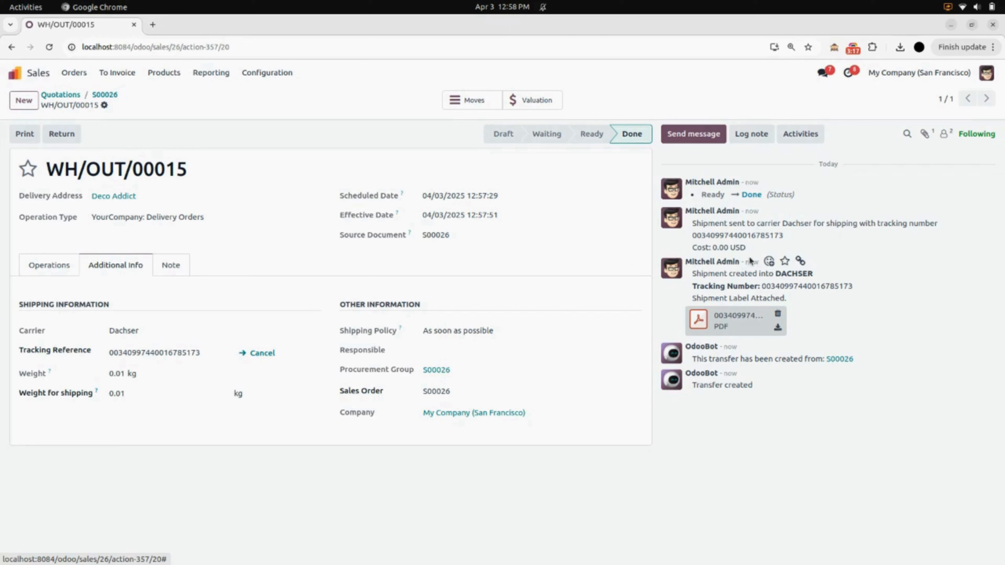
click(725, 322)
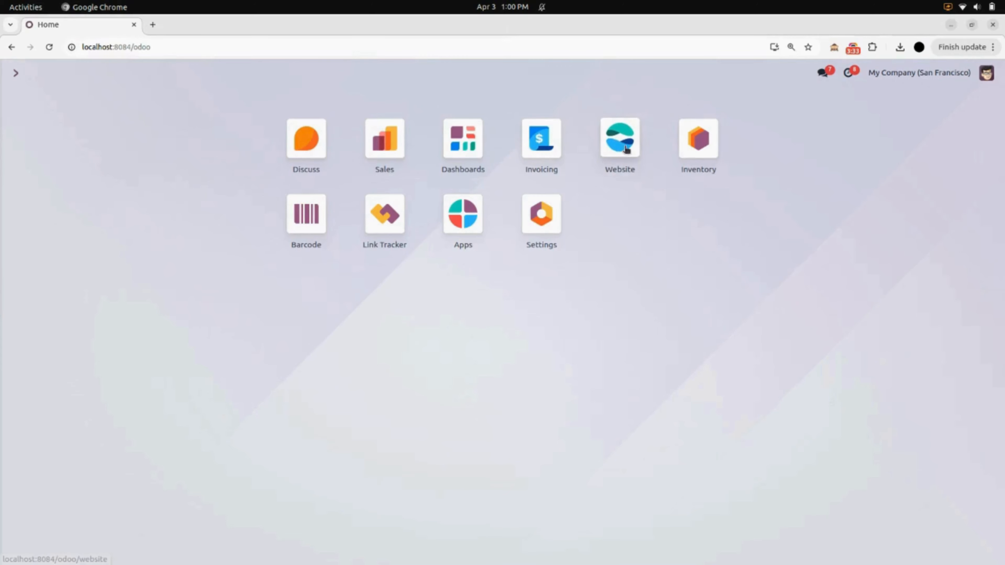
Step: Add one Customizable Desk with steel legs in white from the website shop to the cart and proceed to checkout
click(625, 146)
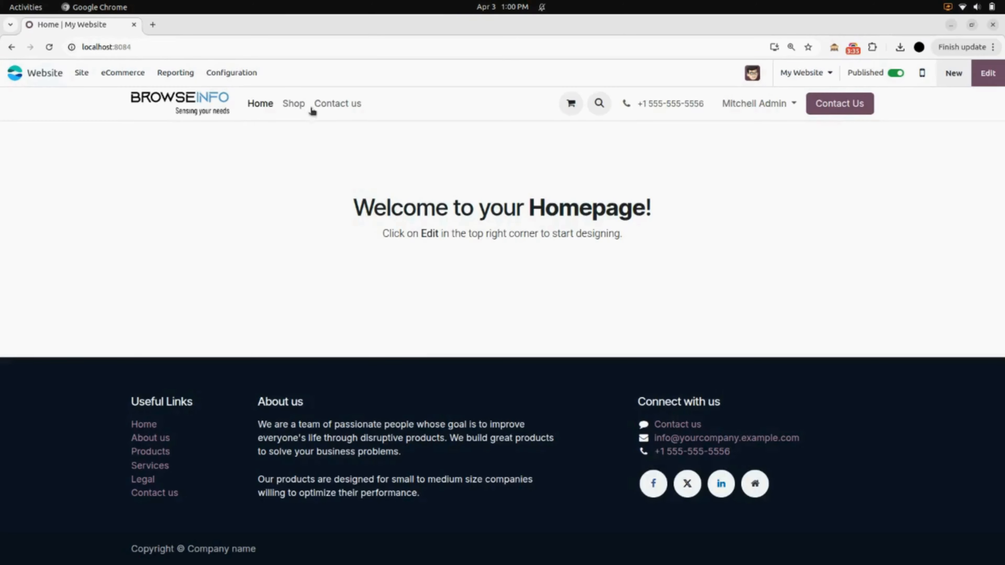
click(297, 103)
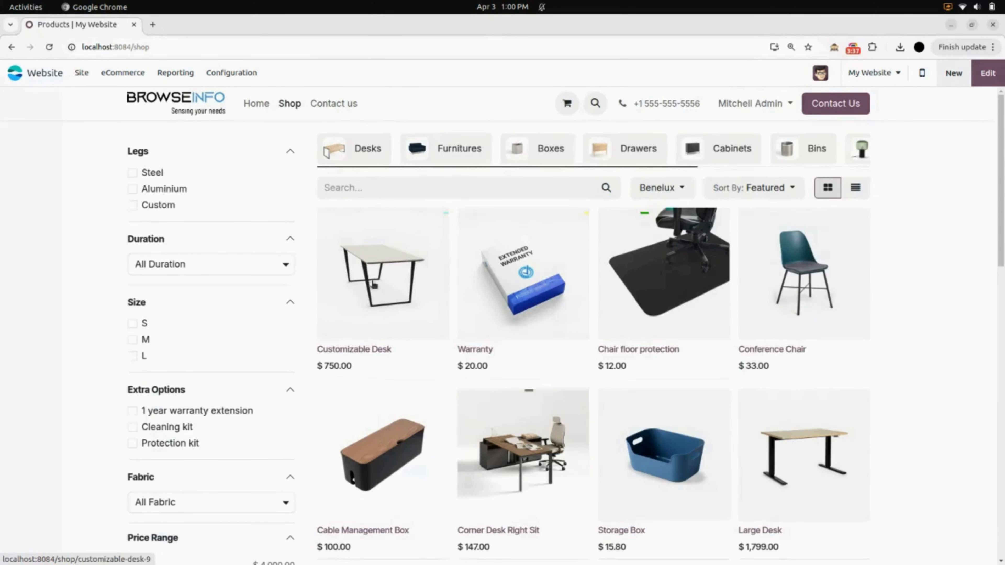
click(372, 282)
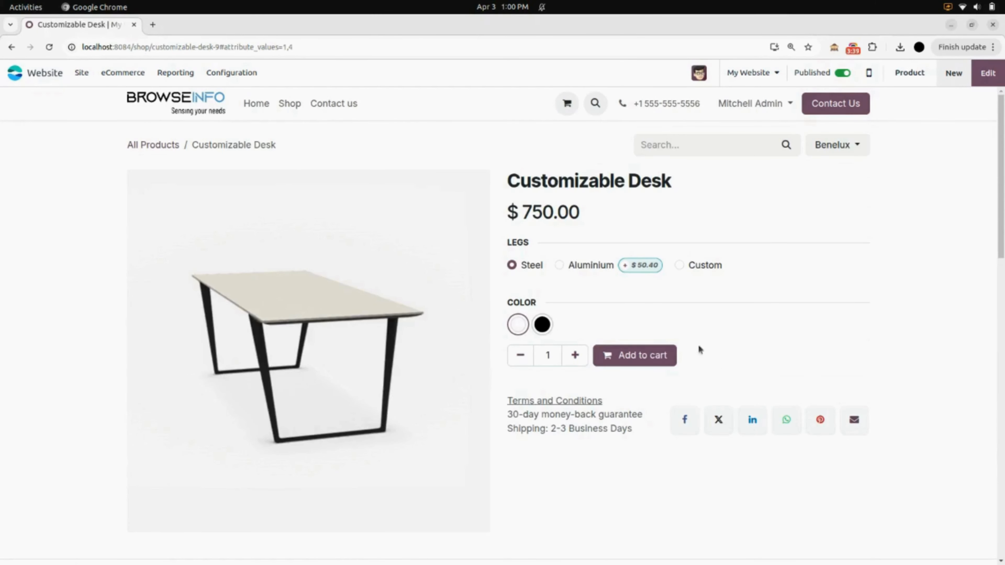
click(635, 361)
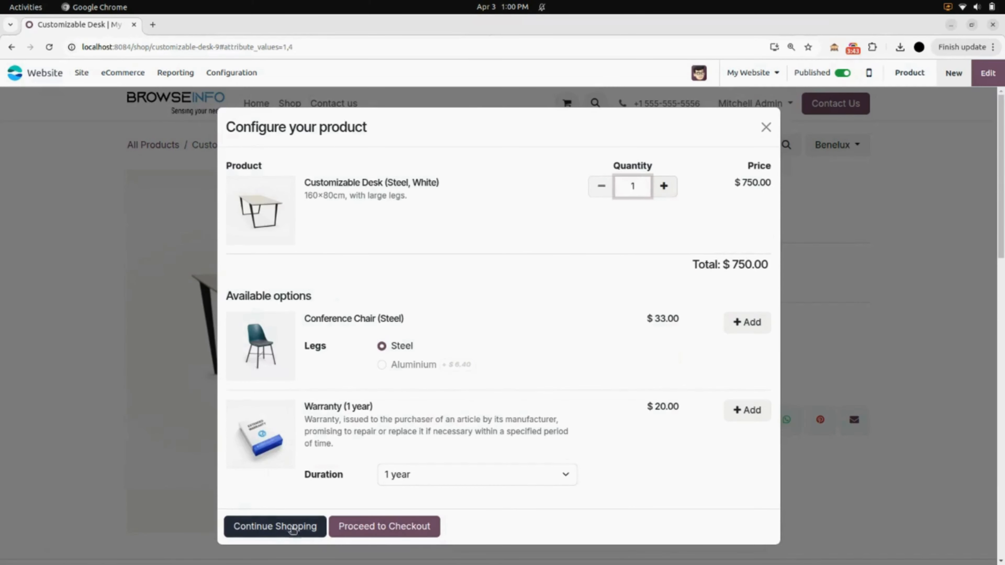
click(352, 527)
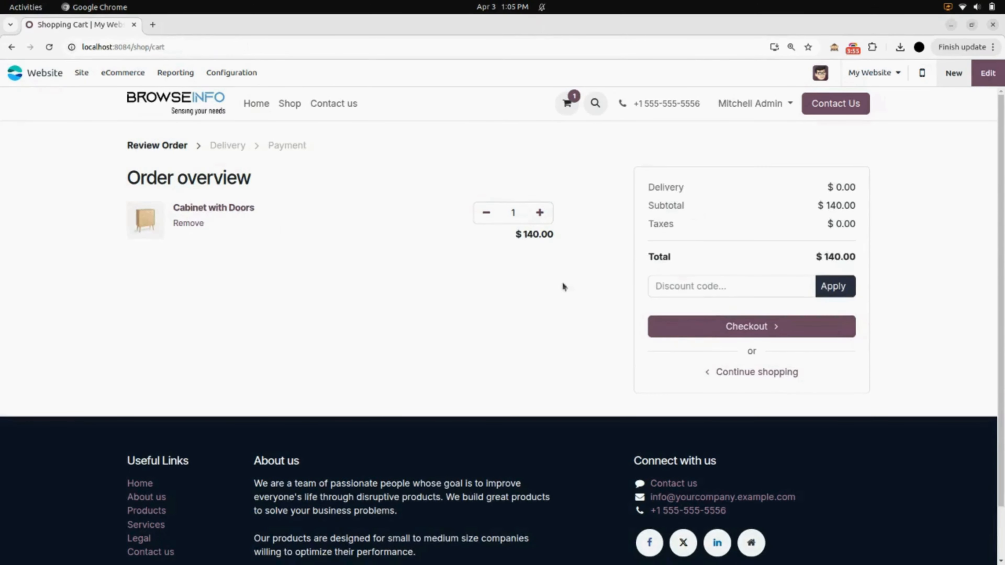
Step: Check out the Cabinet with Doors cart with Dachser as the delivery method and pay by Wire Transfer
click(761, 329)
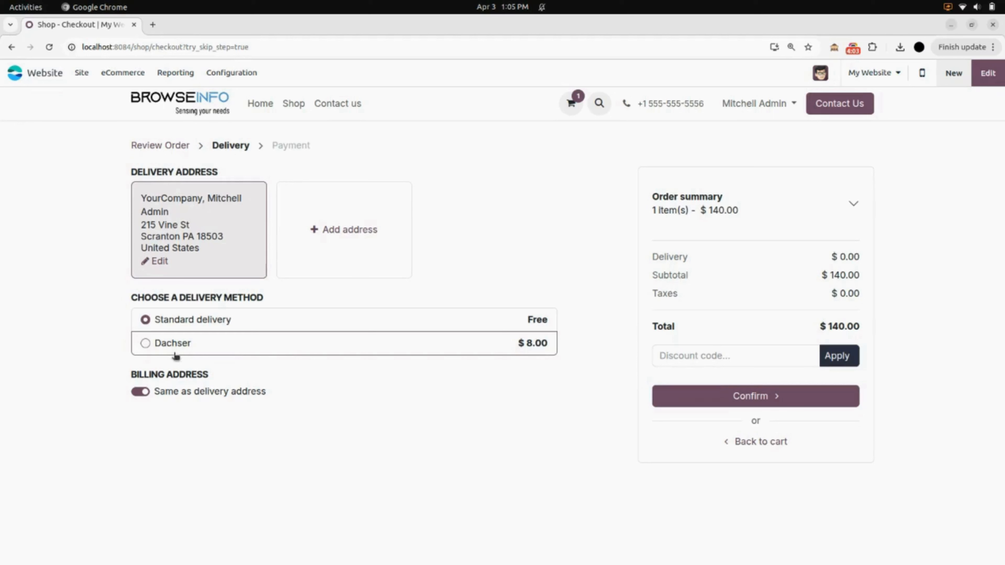
click(149, 345)
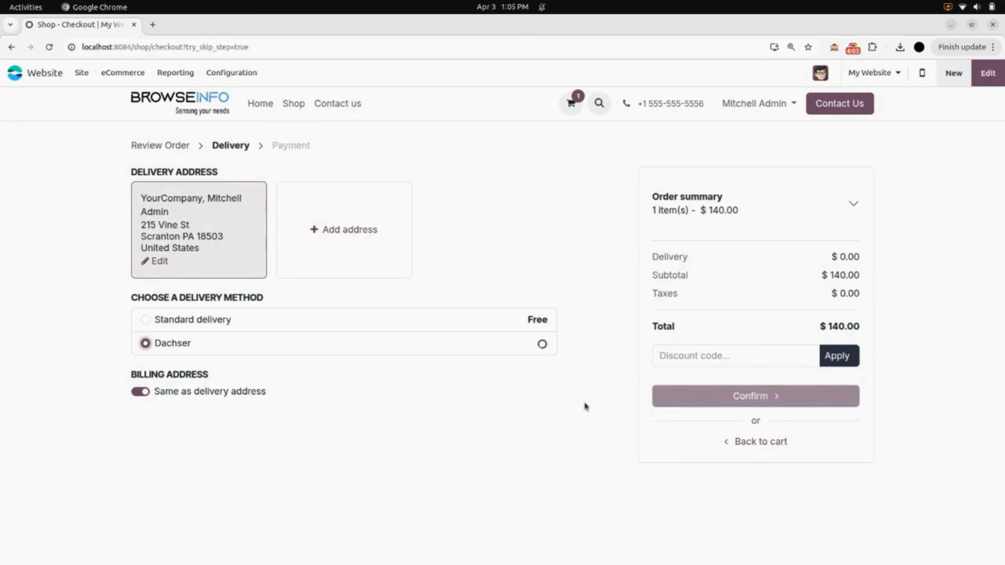
click(714, 404)
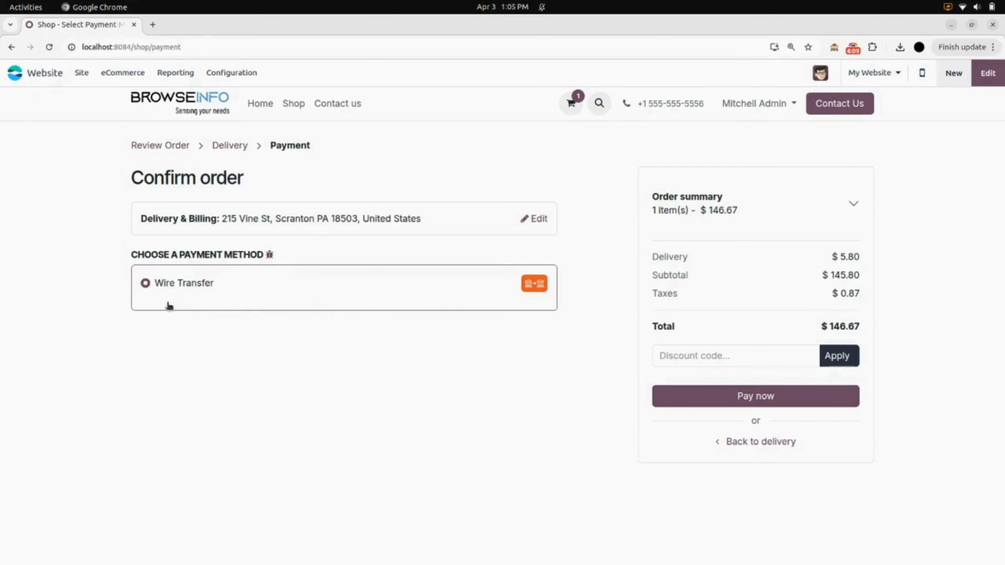
click(752, 397)
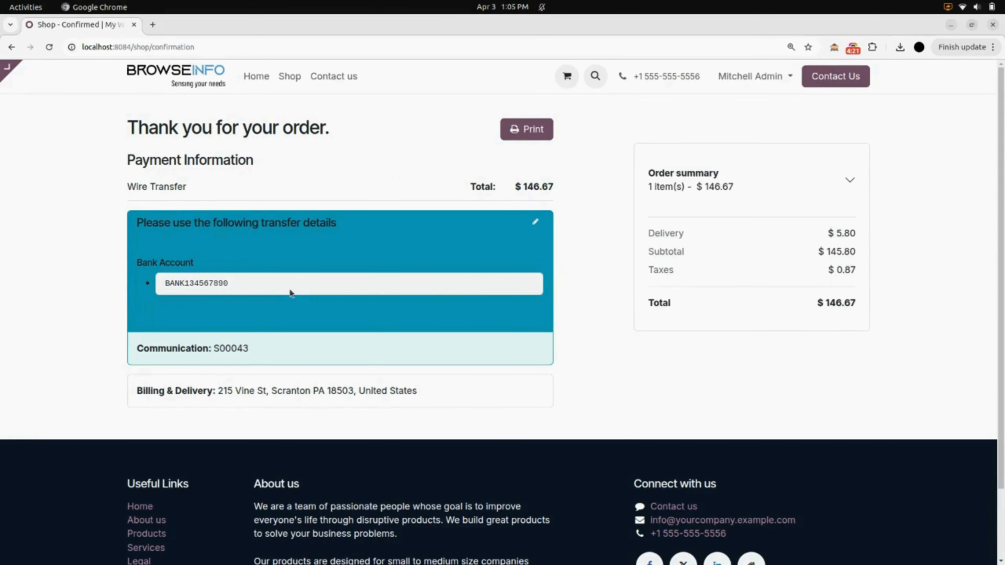
Step: Review the order lines of the new website order in Sales, including the Dachser delivery line, and return to the app overview
click(7, 71)
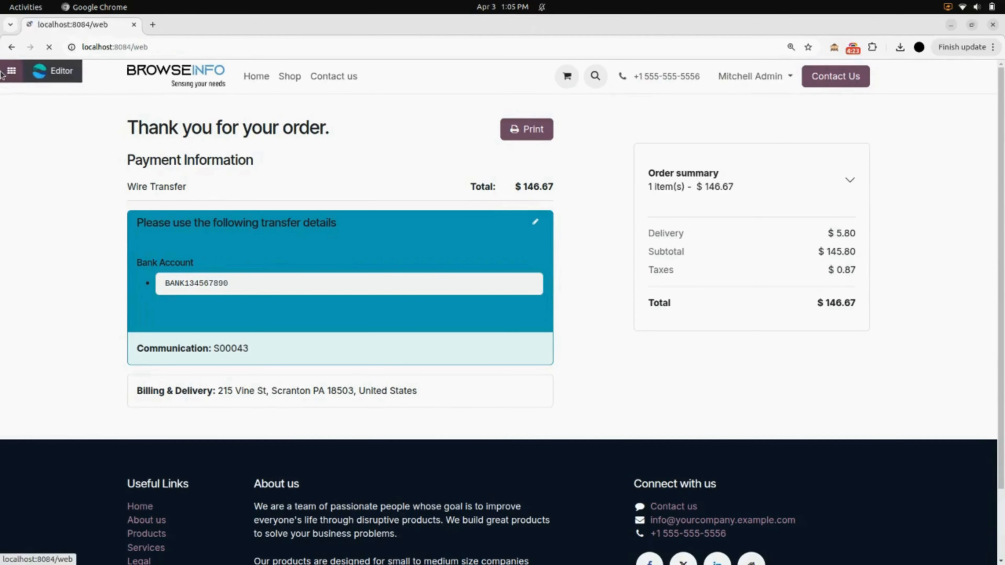
click(390, 143)
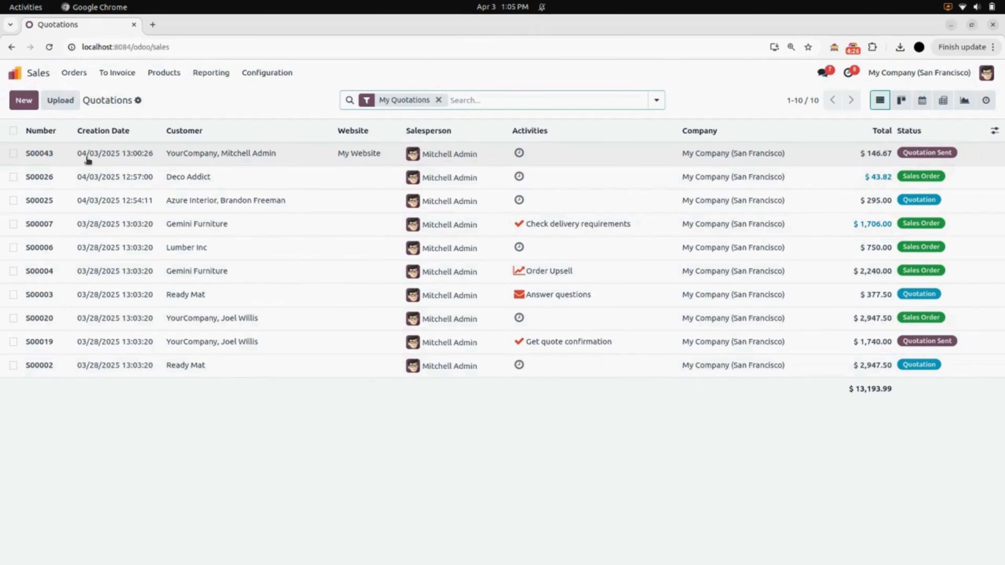
click(293, 161)
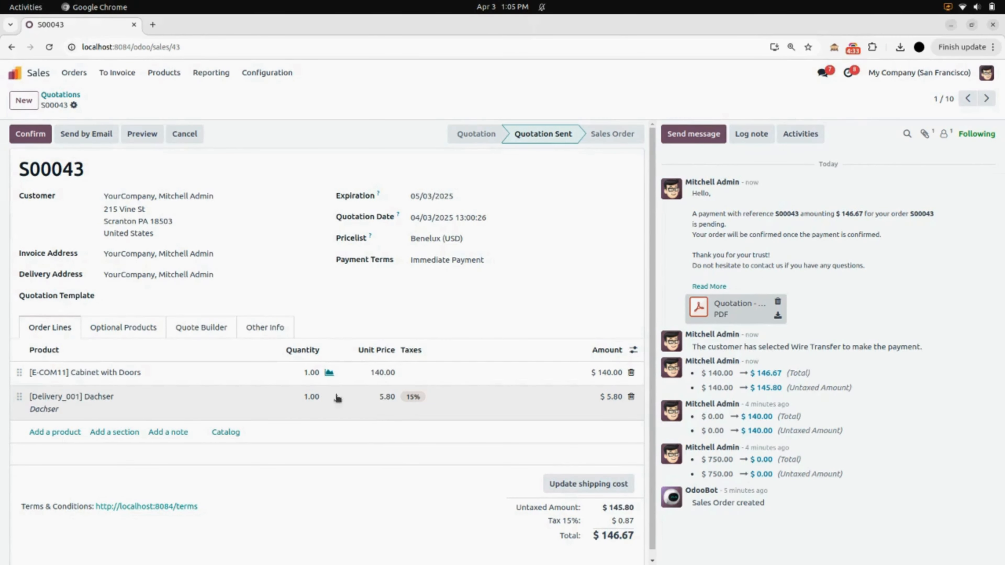
click(27, 74)
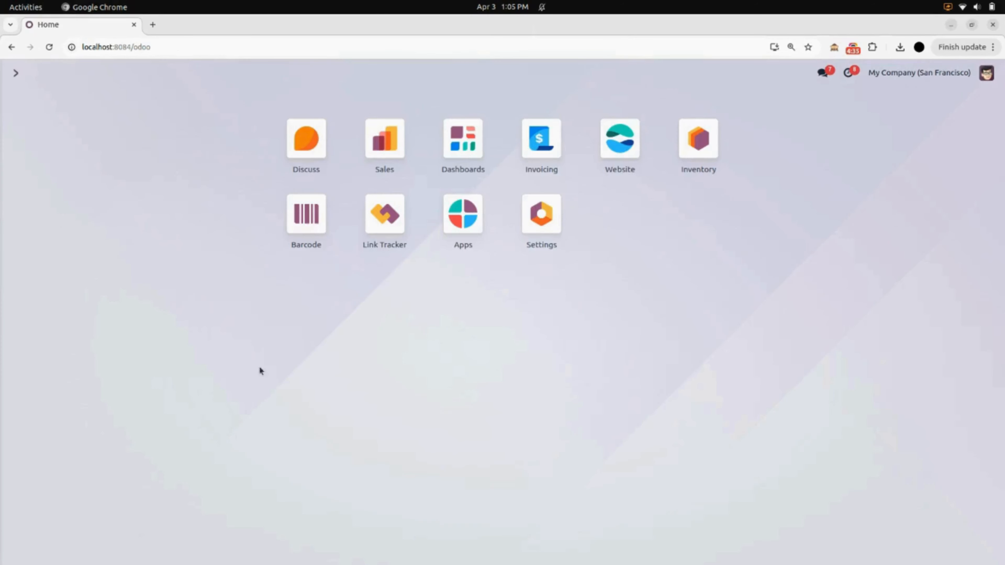